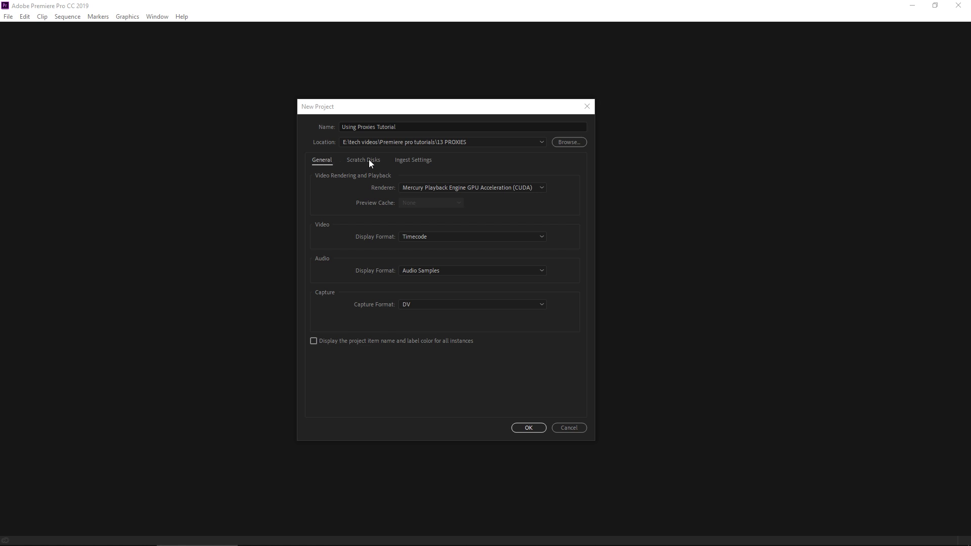
Enable Ingest as Create Proxies using the 1024x540 Apple ProRes 422 Proxy preset.
click(418, 161)
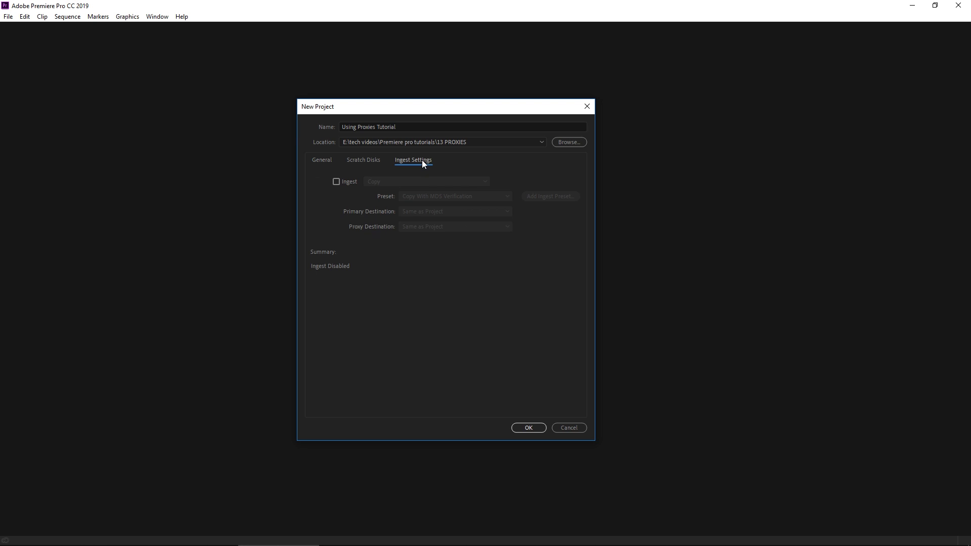
click(337, 182)
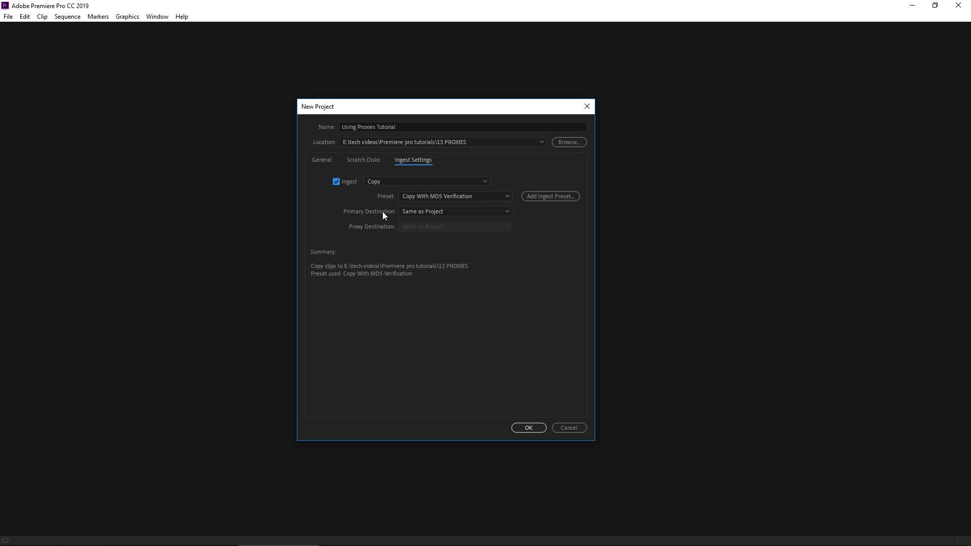
click(401, 180)
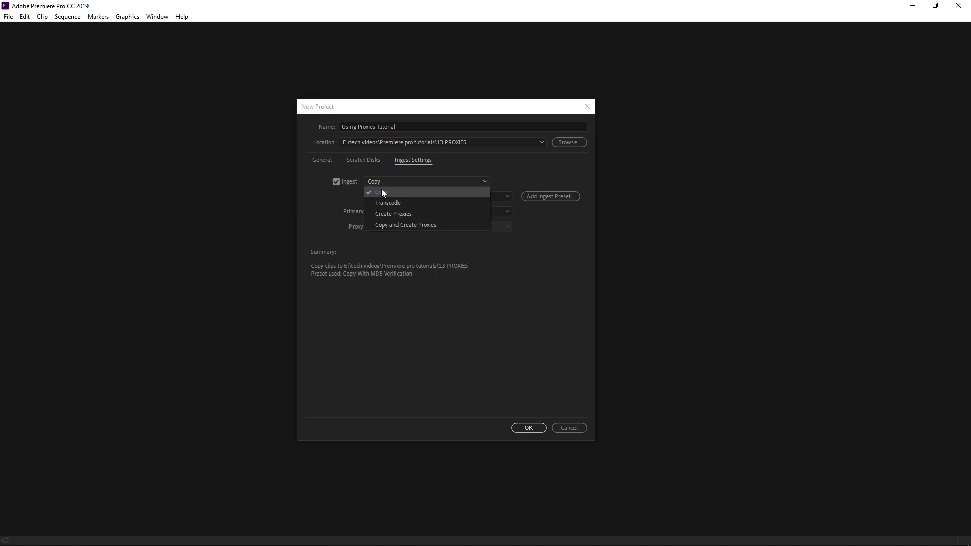
click(396, 215)
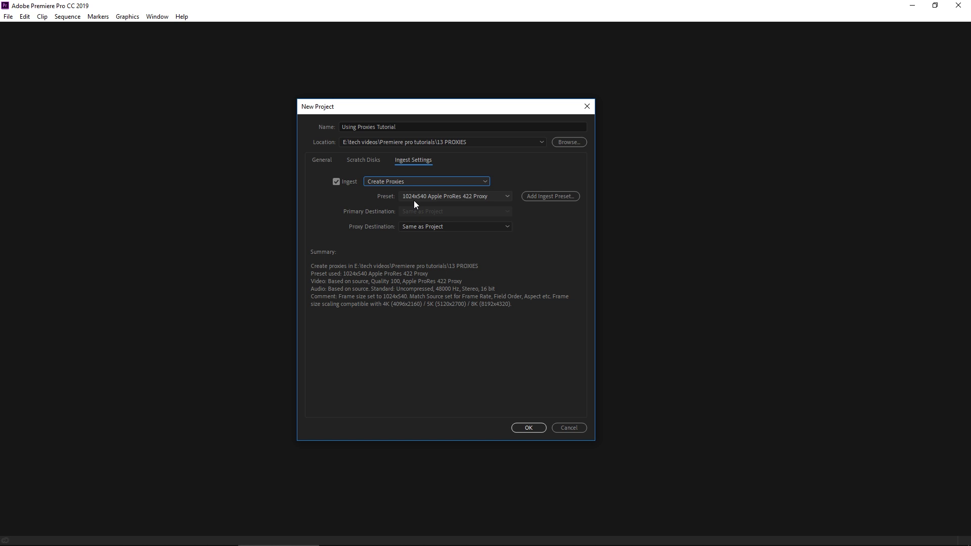
click(505, 196)
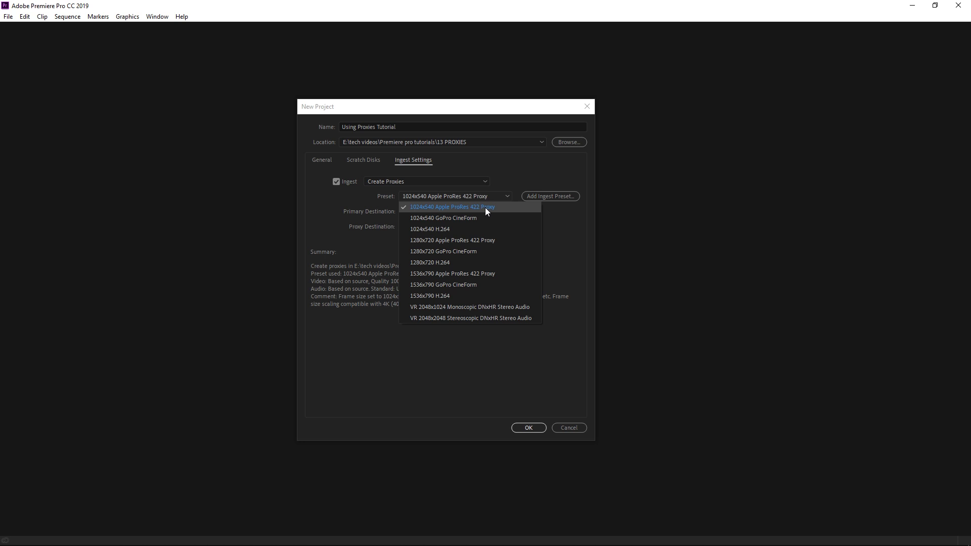
click(515, 180)
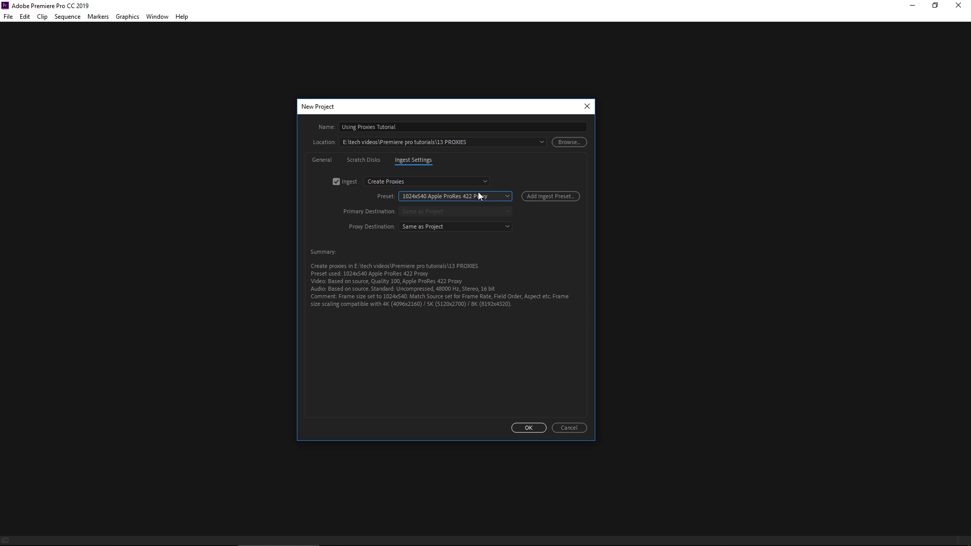
Set the proxy destination to the Kevin Guitar Story folder via Choose Location.
click(468, 227)
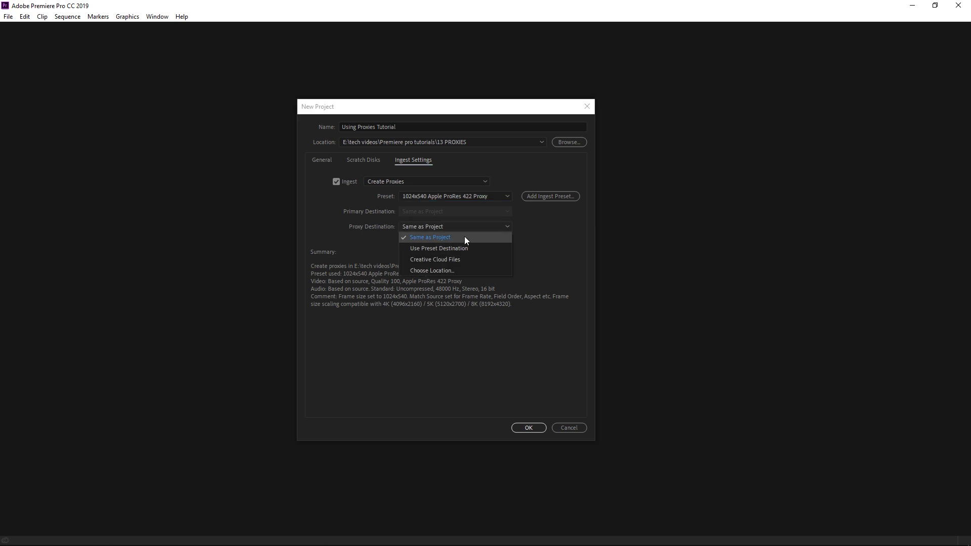
click(433, 270)
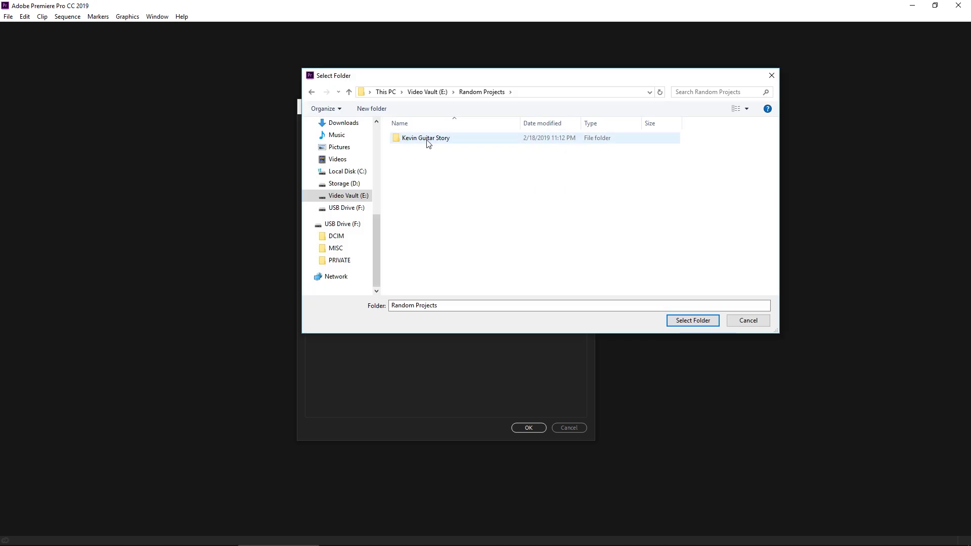
double_click(399, 139)
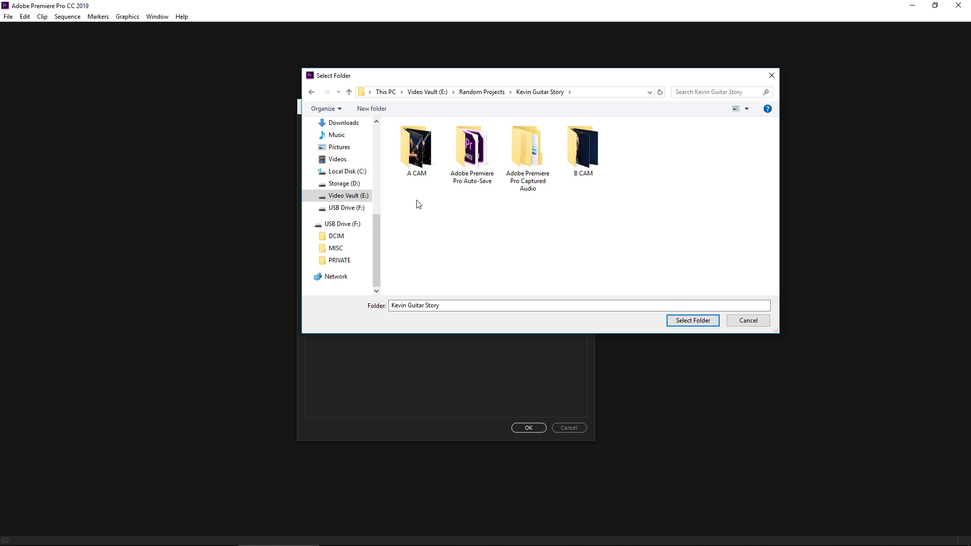
click(684, 321)
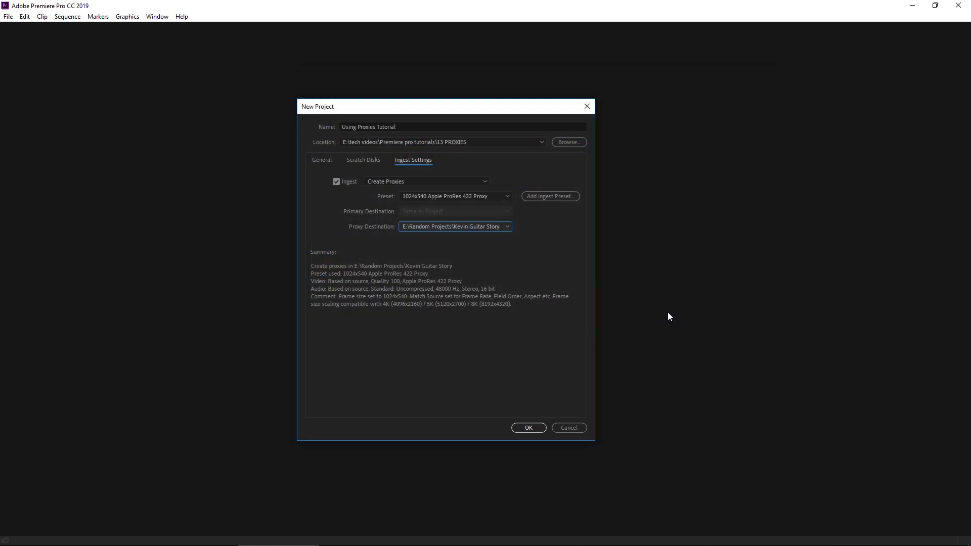
Confirm the New Project settings and import clips P1011083 through P1011086 from A CAM.
click(529, 429)
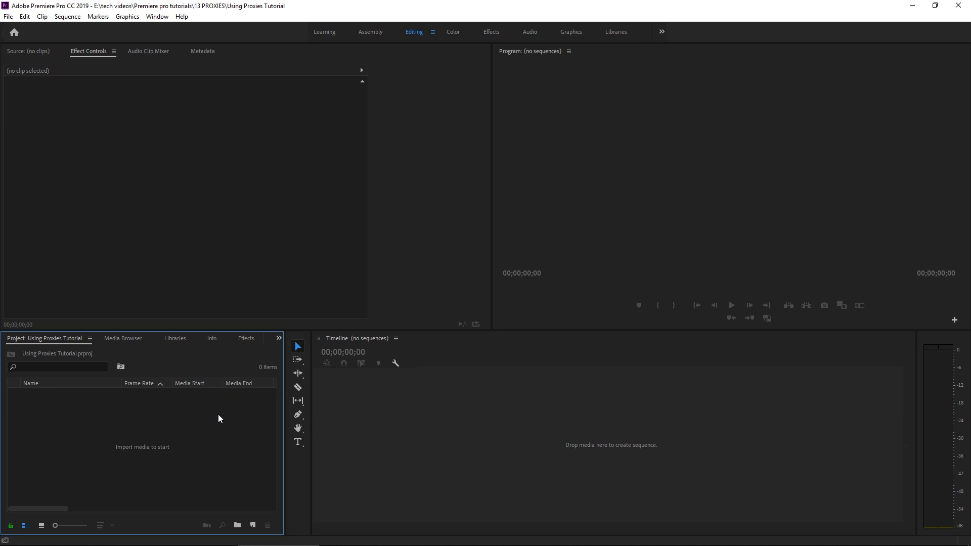
double_click(152, 442)
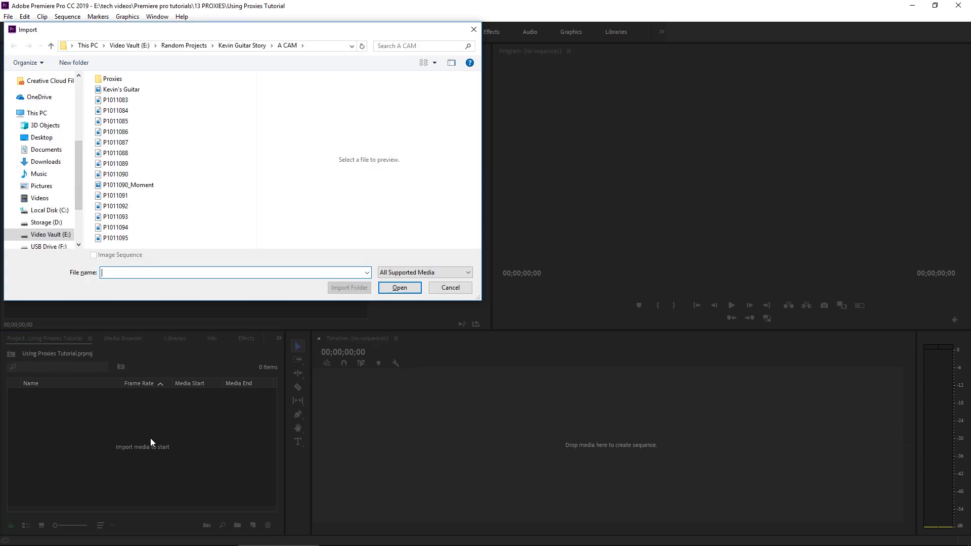
drag(146, 32, 216, 39)
click(185, 106)
shift+click(185, 138)
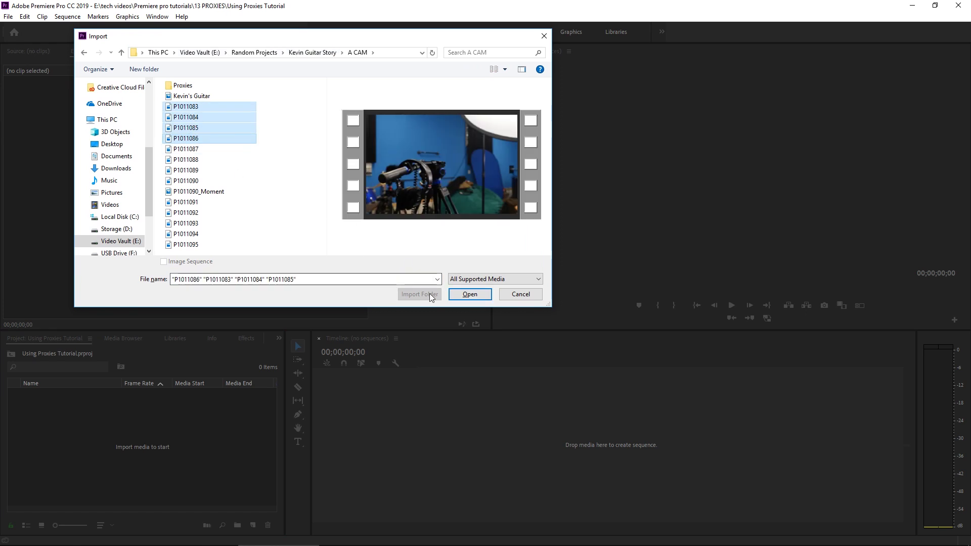
click(475, 296)
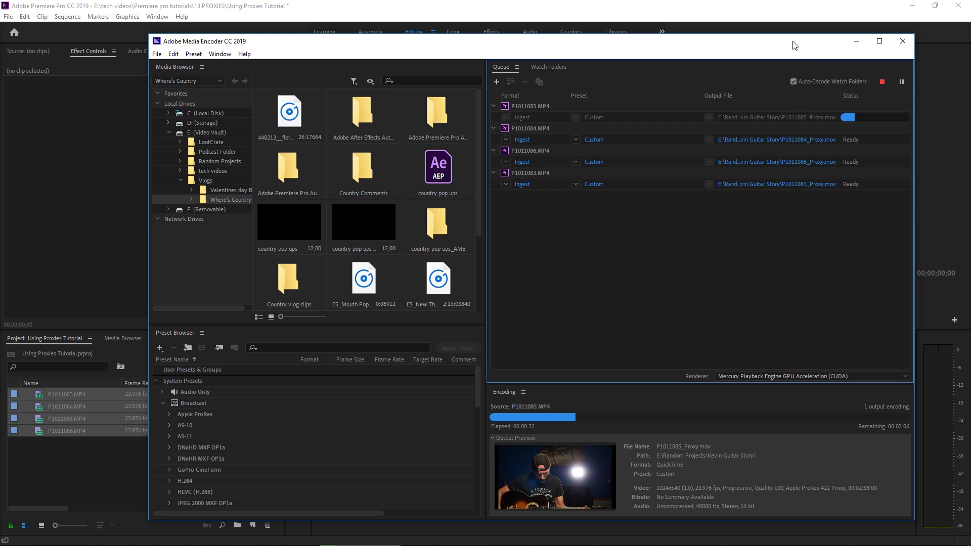
Let Media Encoder finish the four ProRes proxy encodes into Kevin Guitar Story.
drag(749, 44, 759, 43)
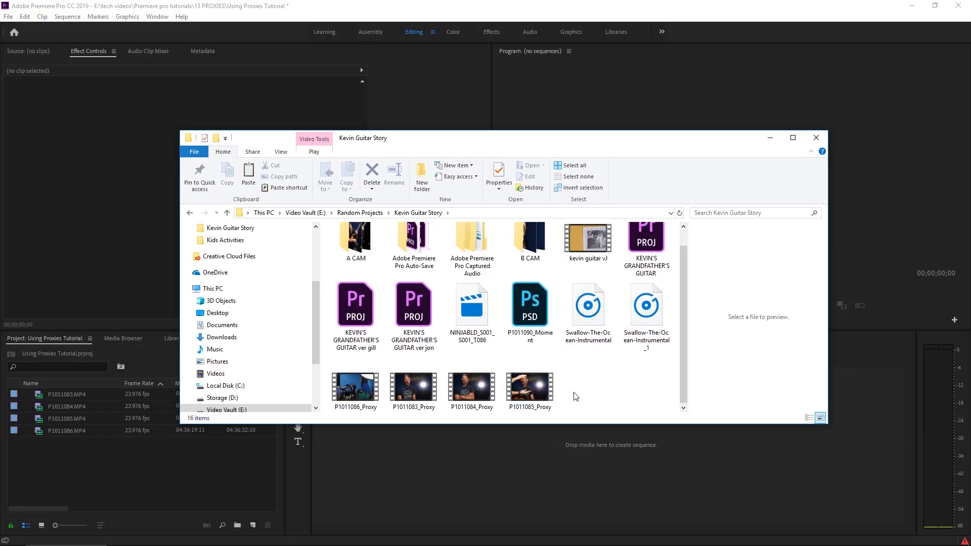
Preview P1011086_Proxy in the Kevin Guitar Story folder, then return to Premiere.
click(355, 393)
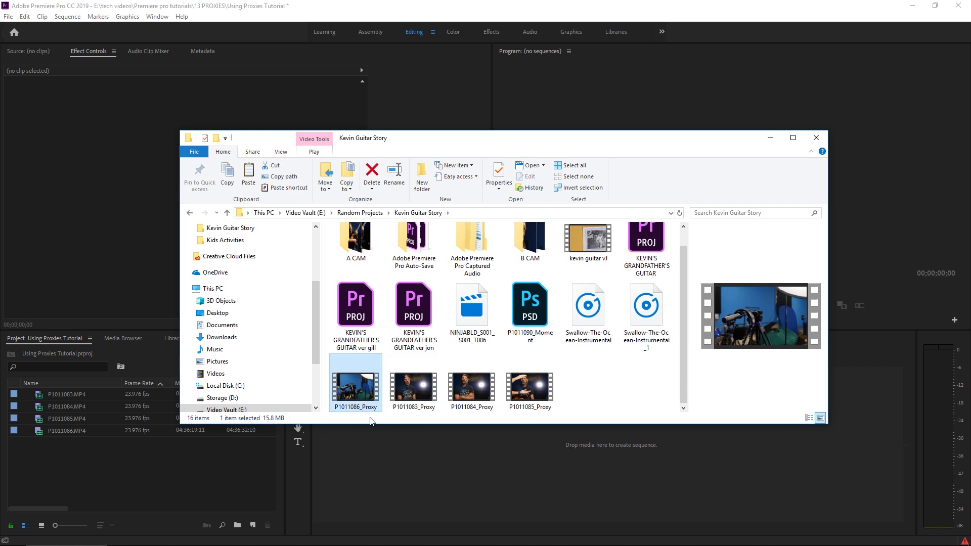
click(211, 430)
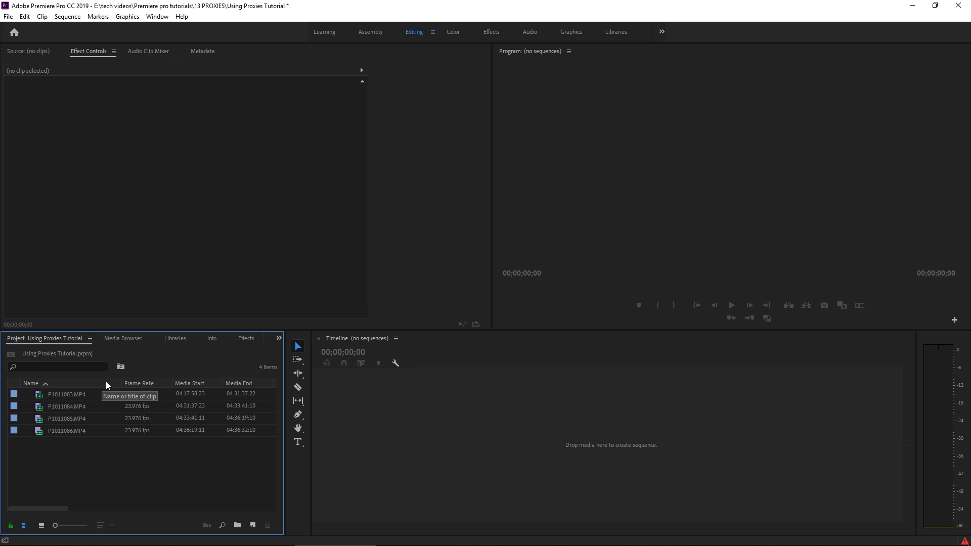
Sort clips by name and add Proxy File Path and Proxy Media File Name columns.
click(77, 386)
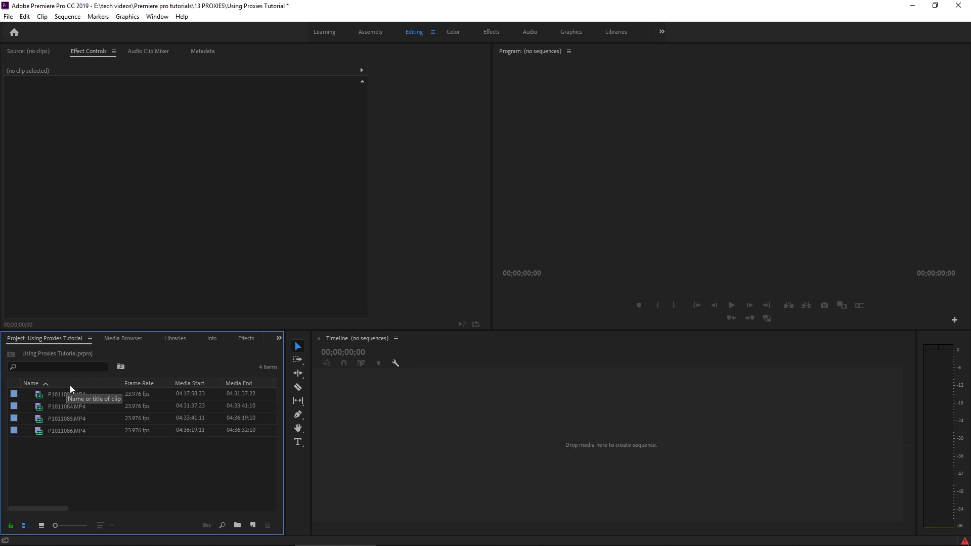
right_click(72, 385)
click(108, 390)
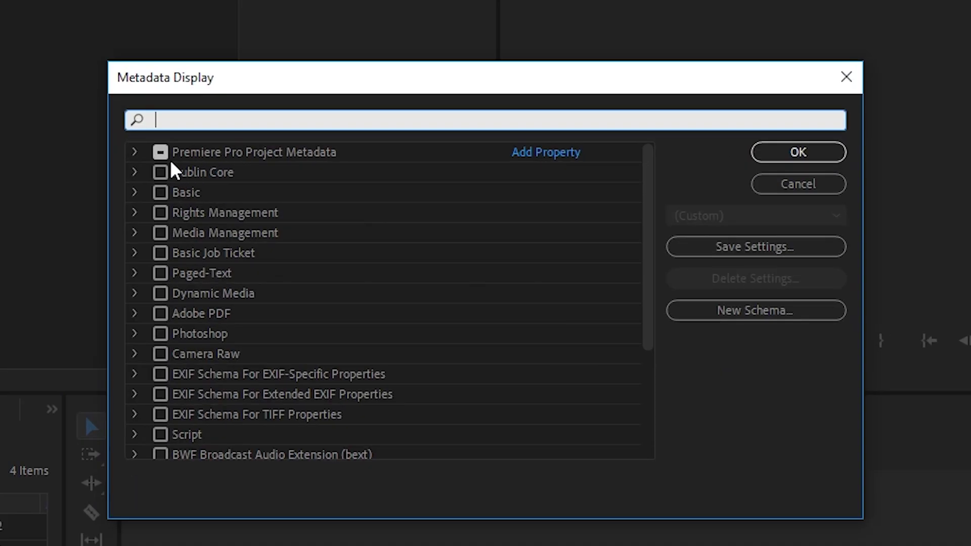
click(134, 151)
scroll(232, 373, down, 7)
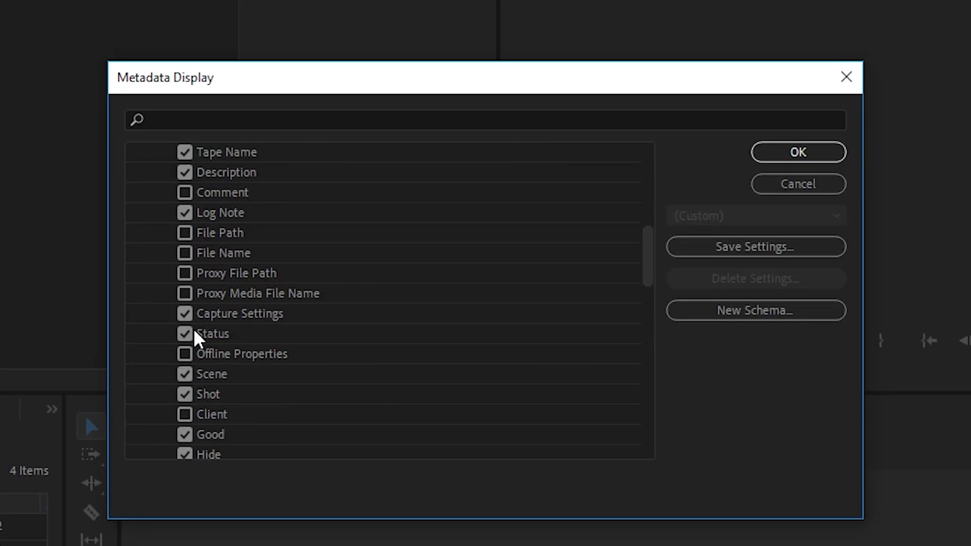
click(184, 274)
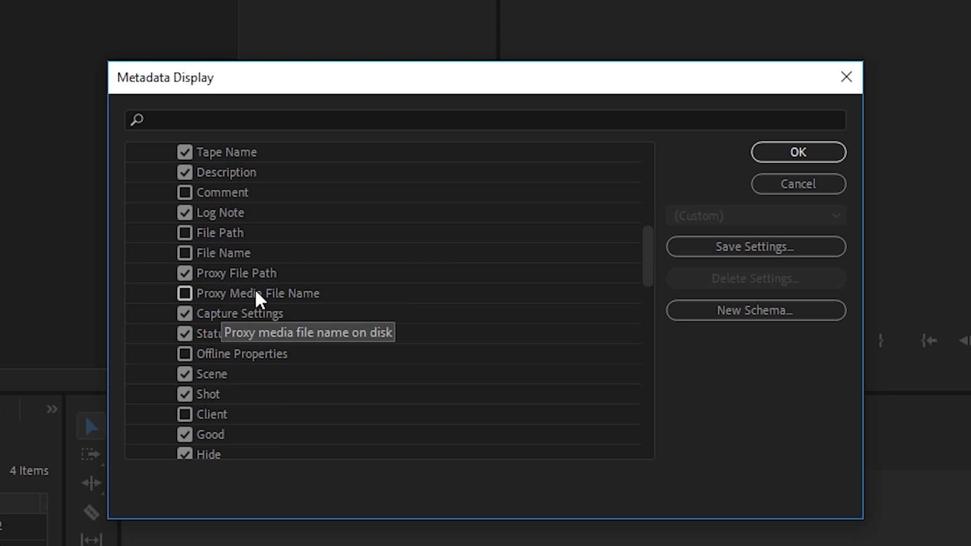
click(185, 293)
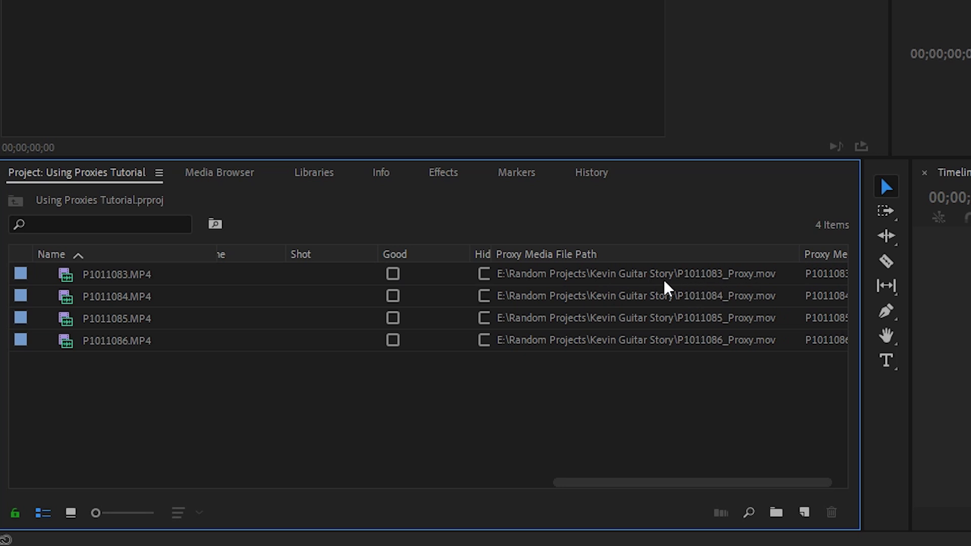
Attach proxies to clip P1011083.MP4, choosing the P1011083_Proxy file.
scroll(164, 380, left, 10)
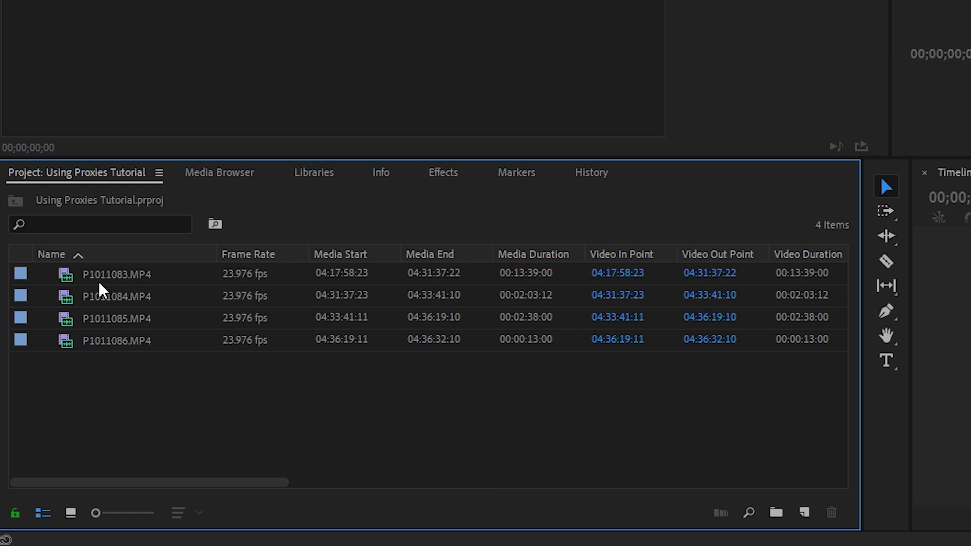
click(67, 279)
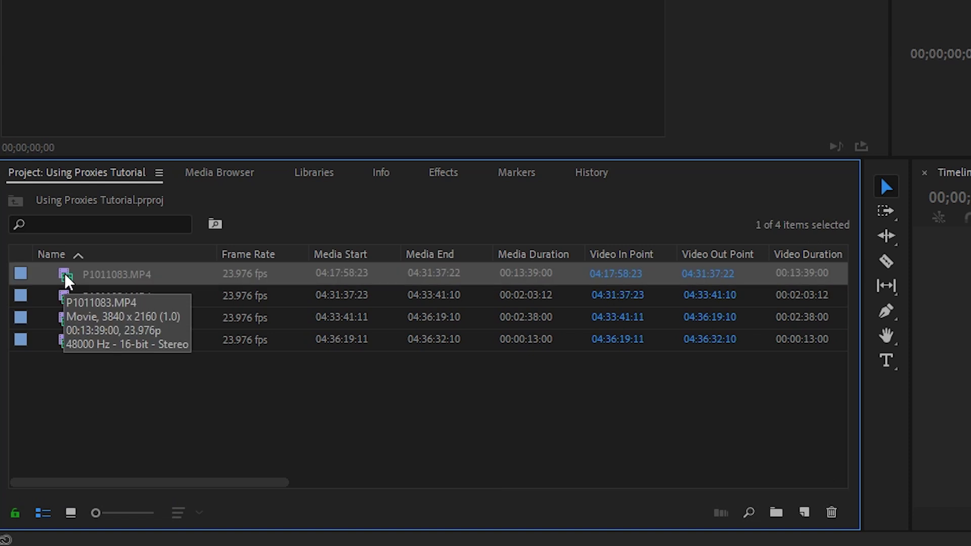
right_click(65, 278)
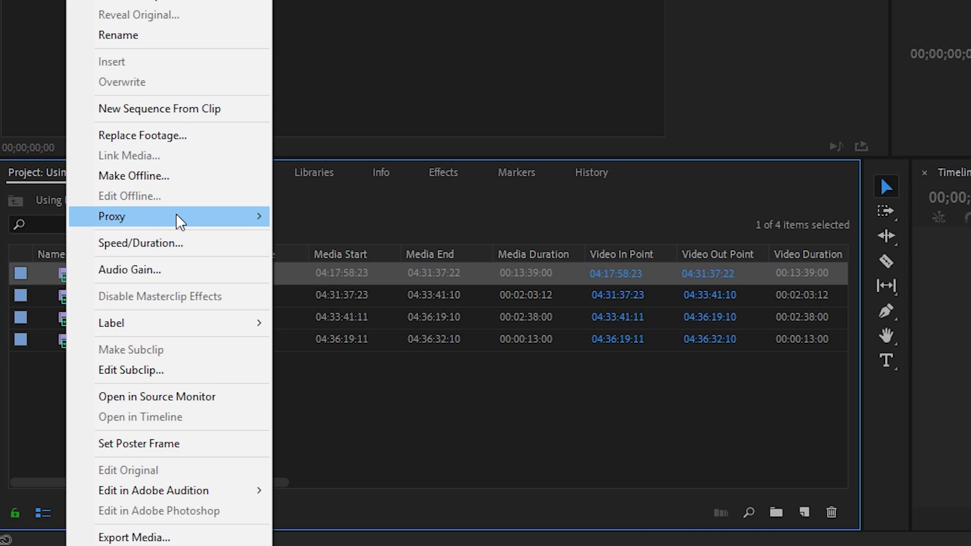
mouse_move(178, 219)
click(347, 234)
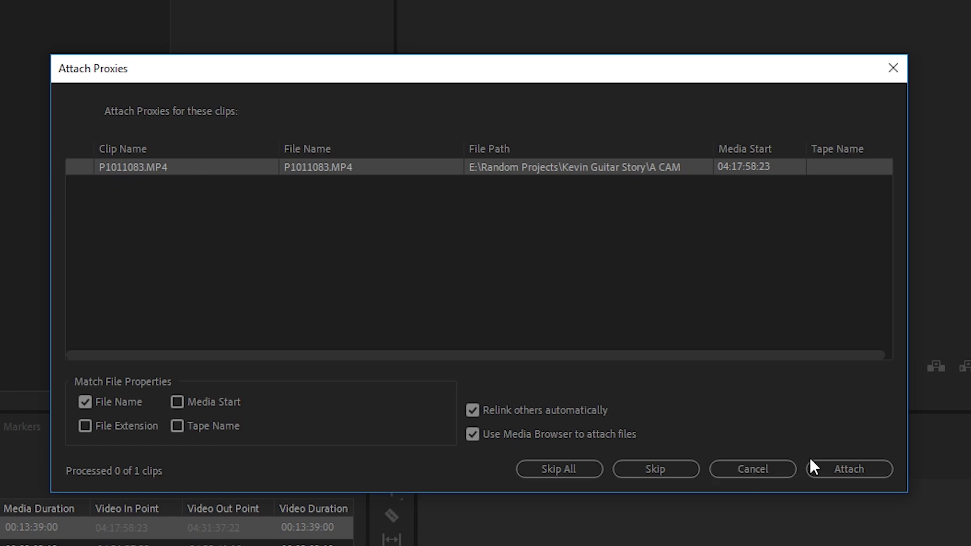
click(847, 469)
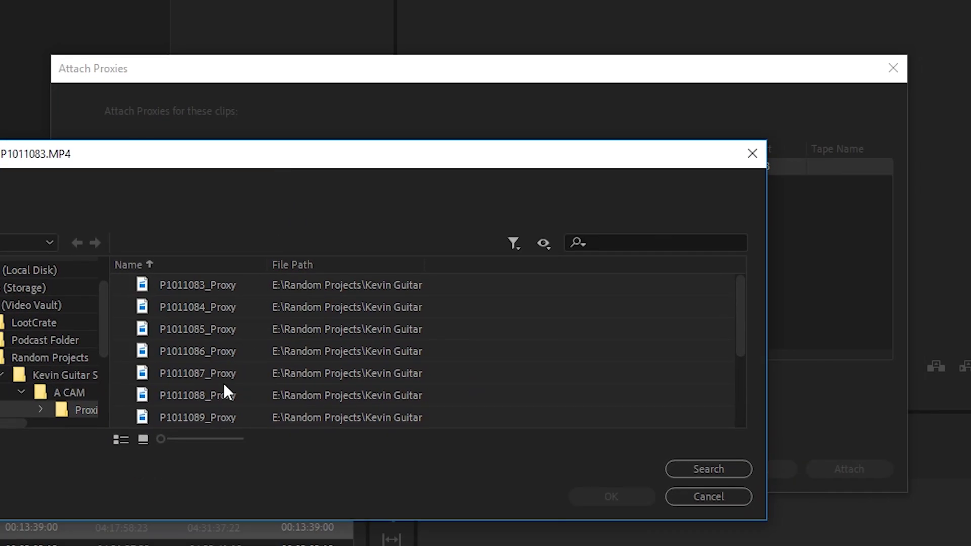
scroll(223, 383, down, 1)
scroll(219, 402, up, 1)
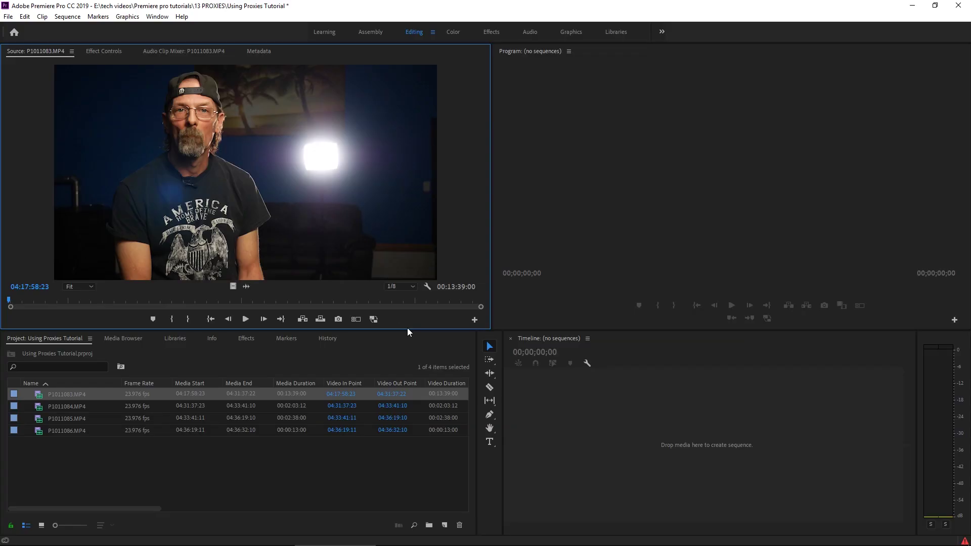
Toggle proxy playback on and back off in the Source Monitor.
click(841, 322)
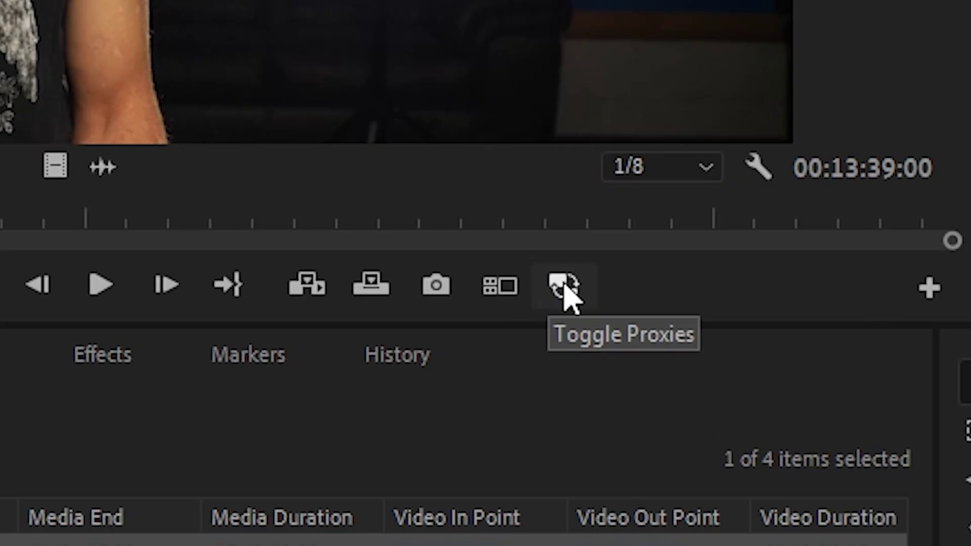
click(566, 288)
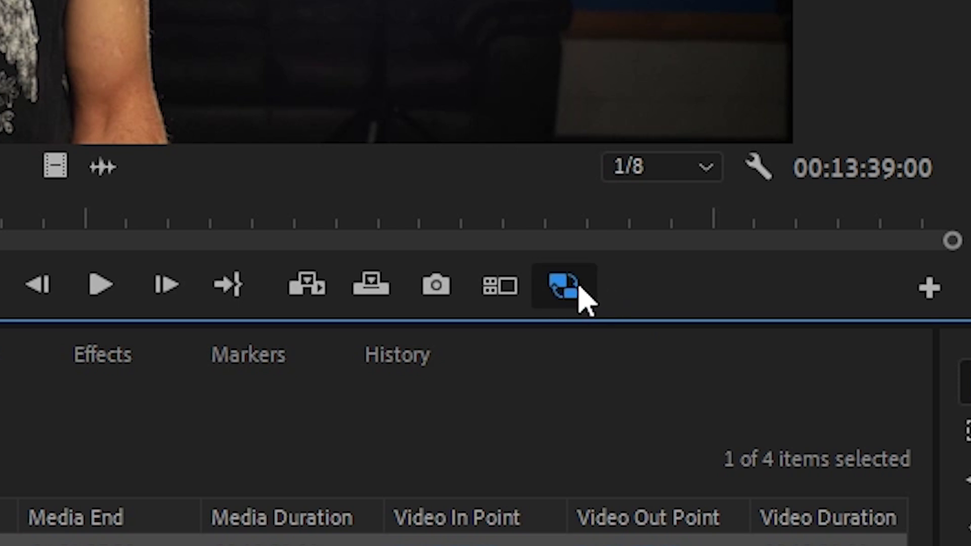
click(574, 285)
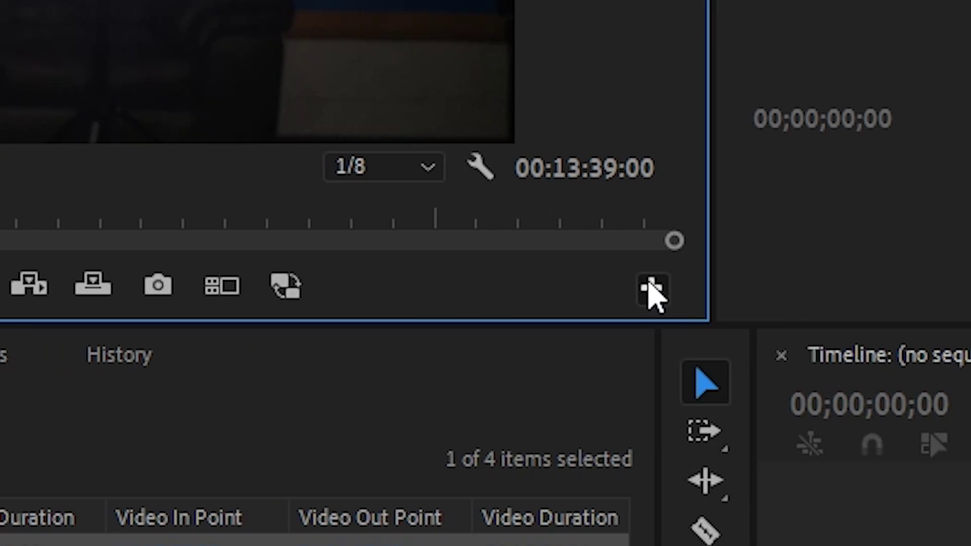
Drag the Toggle Proxies button from the Button Editor into the Source Monitor controls.
click(653, 289)
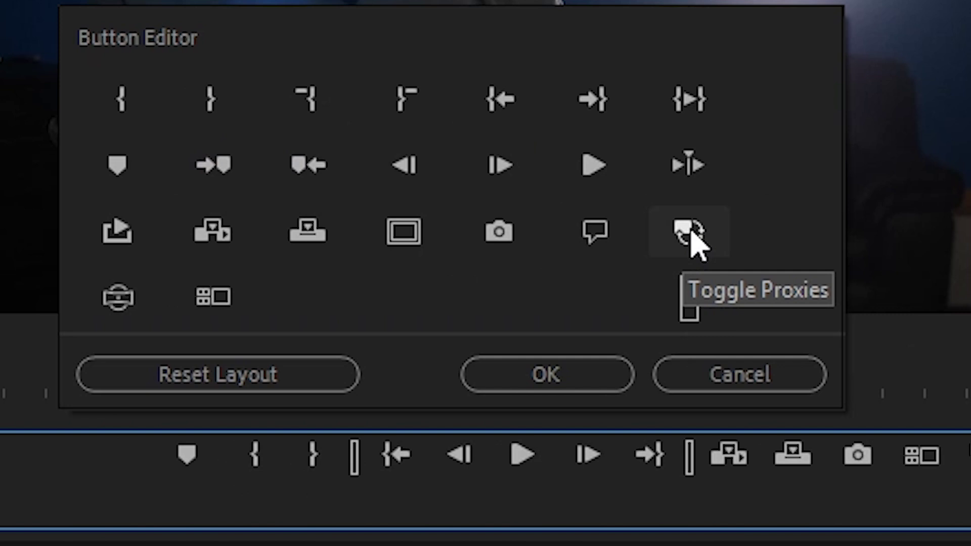
drag(749, 261, 970, 512)
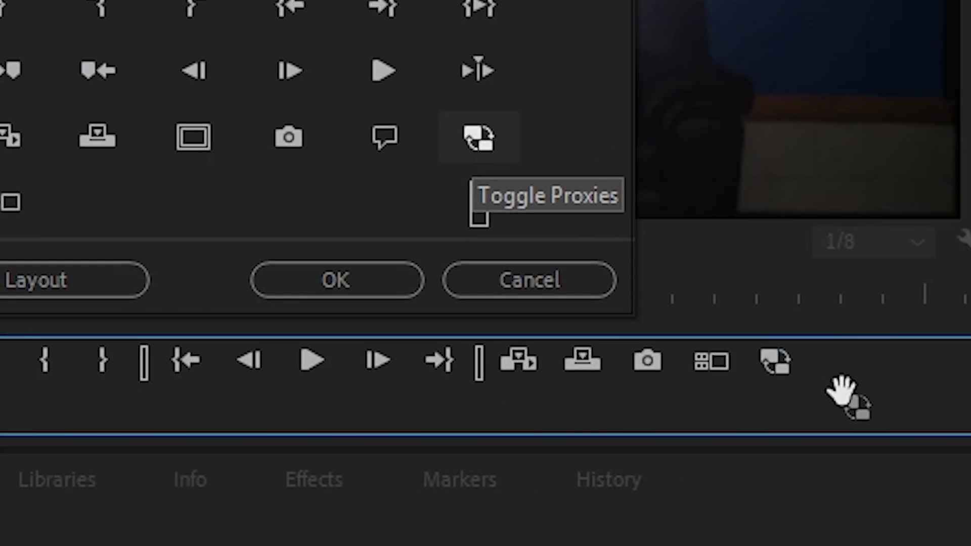
drag(842, 392, 450, 137)
Confirm the button layout, set playback resolution to Full, and play the source clip.
click(369, 273)
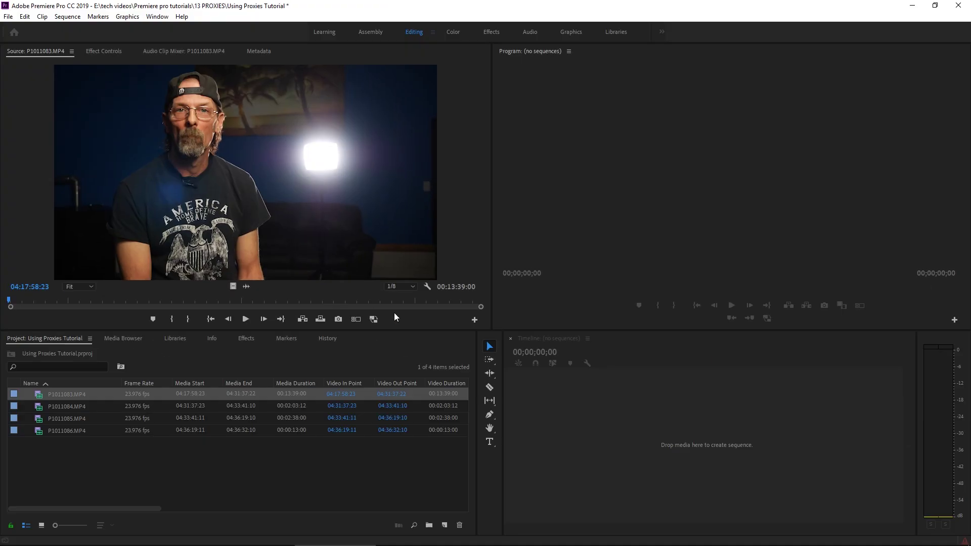
click(39, 393)
click(66, 300)
click(400, 286)
click(401, 292)
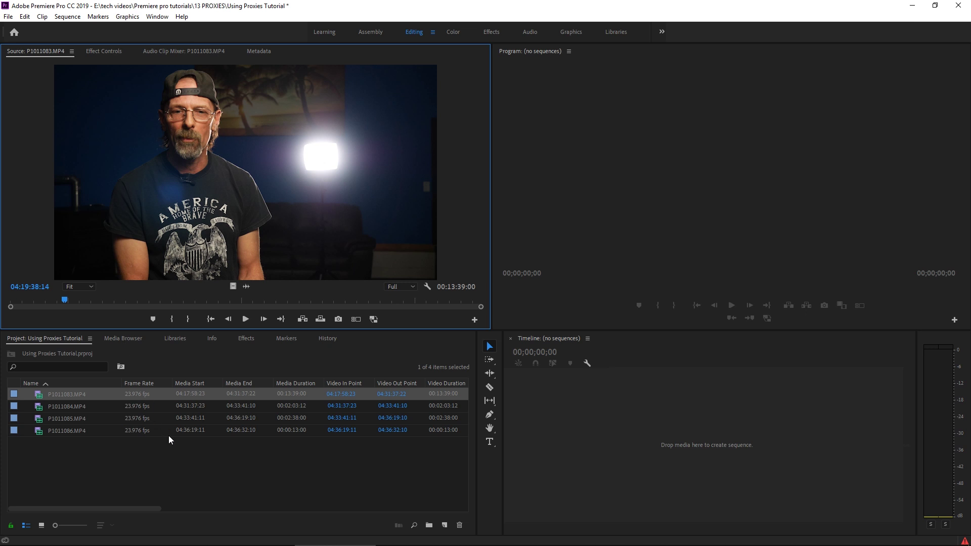
key(space)
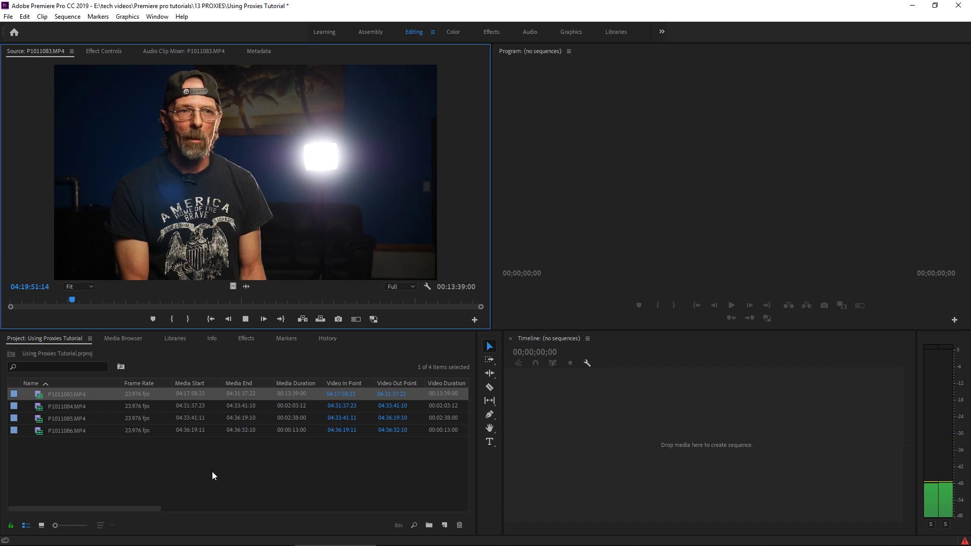
key(space)
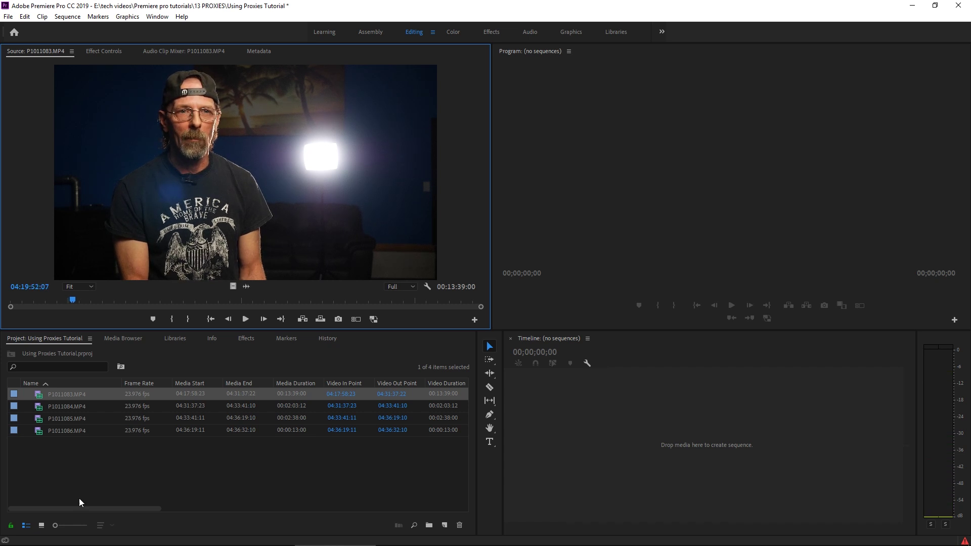
Play the clip with proxies enabled and mark the In point at 04:20:42:10.
click(374, 319)
key(space)
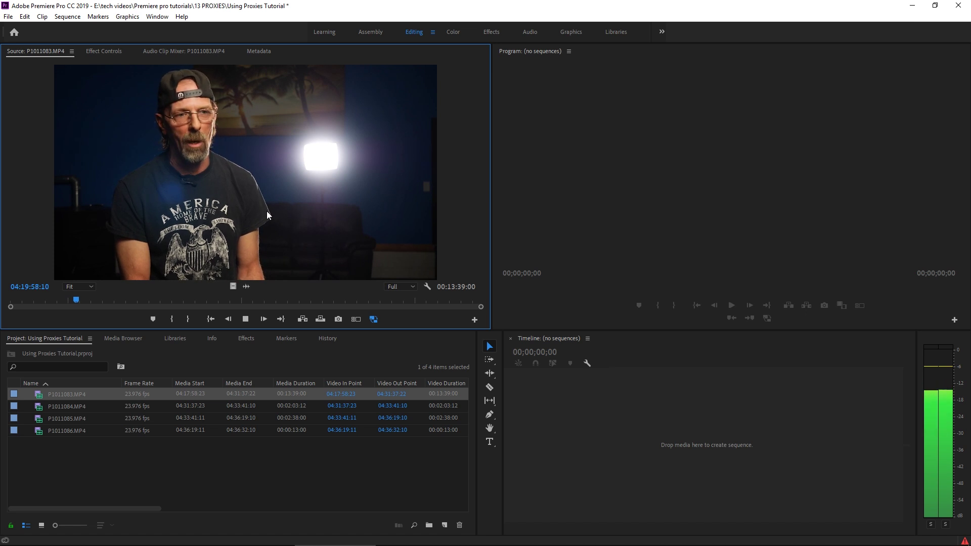
key(space)
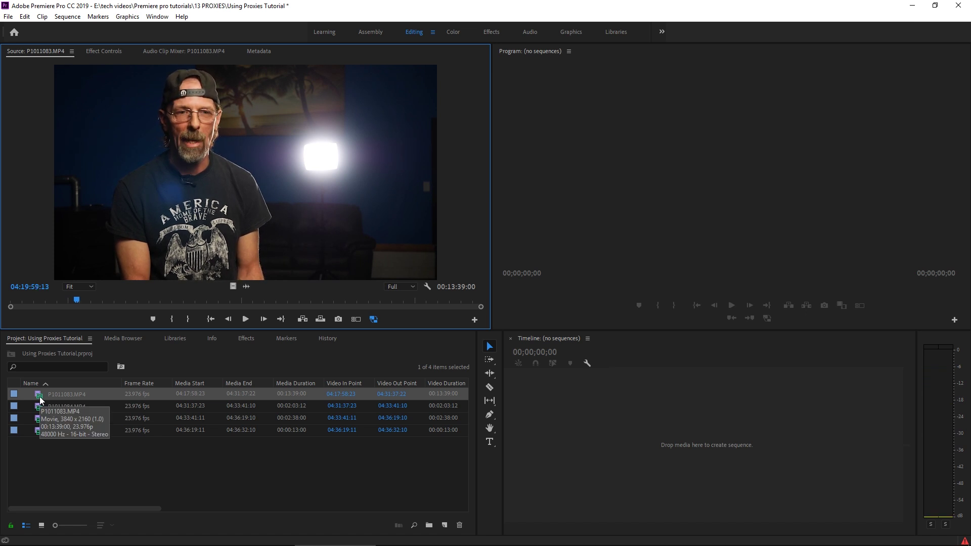
click(102, 303)
key(i)
click(147, 304)
Mark the Out point at 04:21:59:08, create sequence P1011083 on the Timeline, and play it.
key(o)
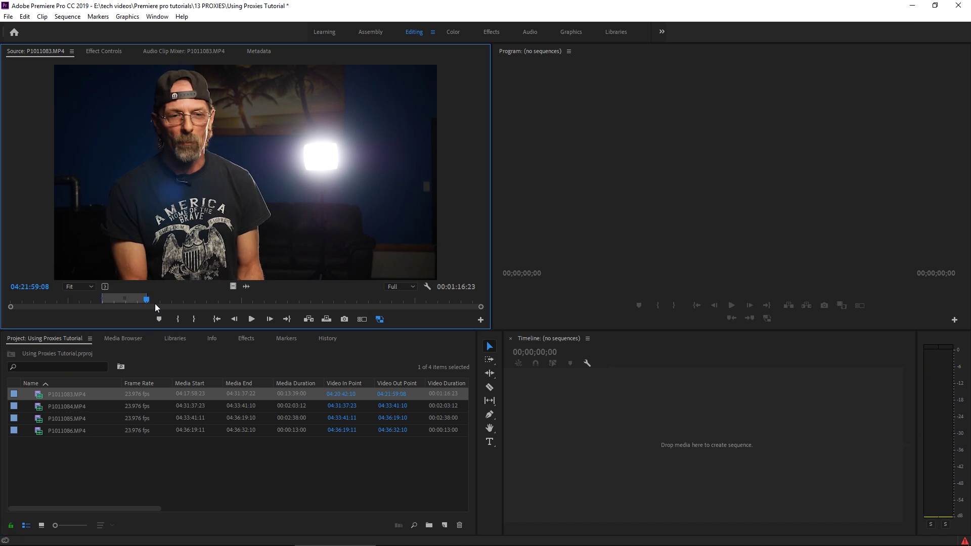
drag(592, 441, 593, 438)
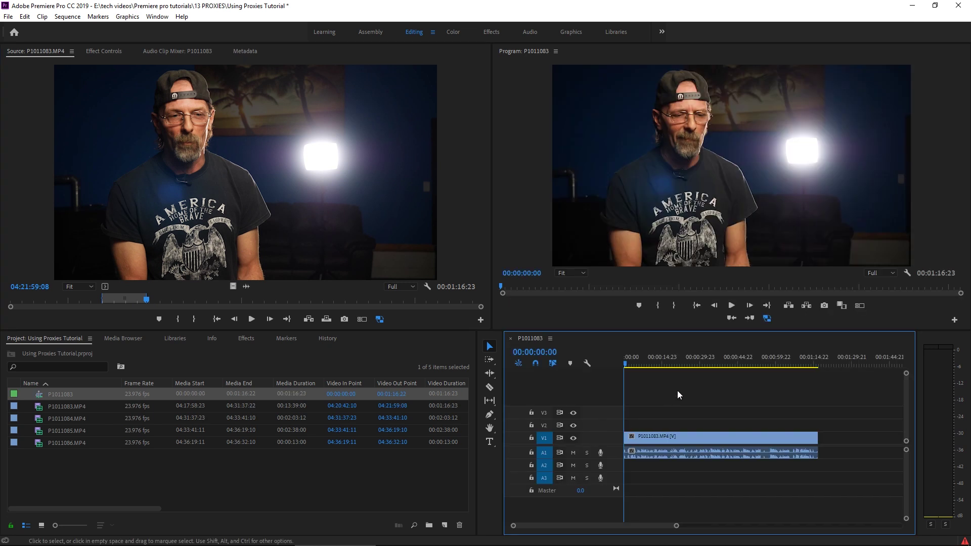
key(space)
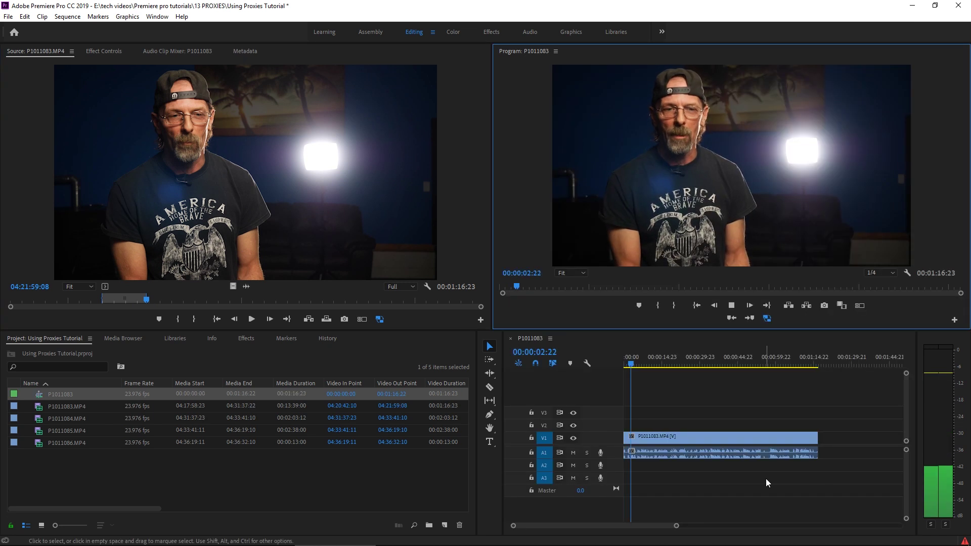